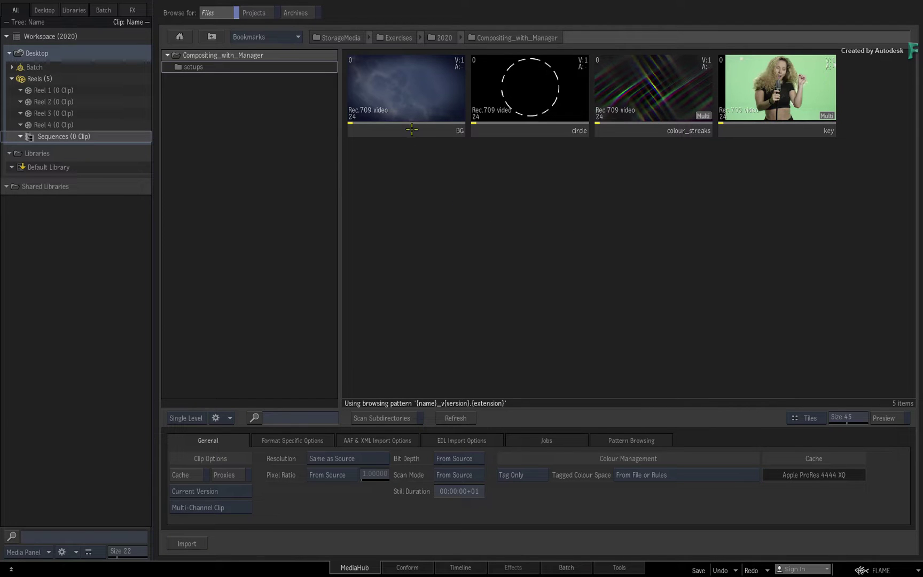
- Move the BG, circle, colour_streaks and key clips from MediaHub into Reel 4
click(411, 132)
shift+click(722, 134)
mouse_move(405, 89)
mouse_down()
mouse_move(405, 110)
mouse_move(62, 124)
mouse_up()
- Switch to the Batch workspace with the Media Panel hidden and the tools panel showing
click(552, 568)
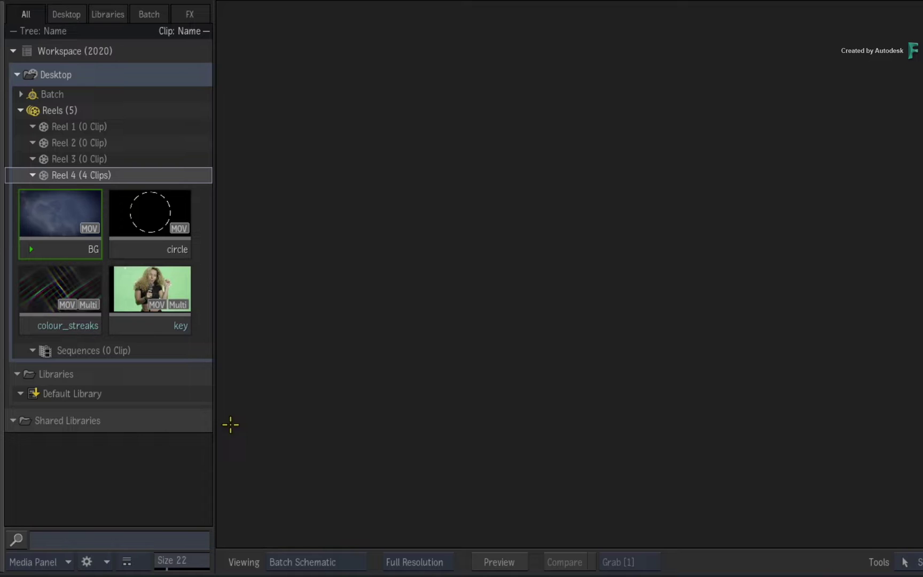
click(67, 562)
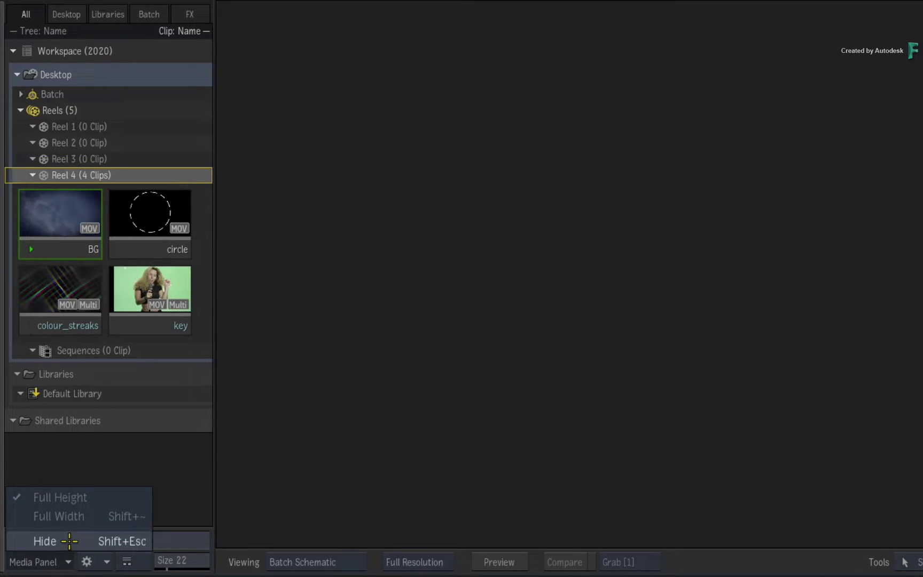
key(Escape)
key(shift+Escape)
key(Escape)
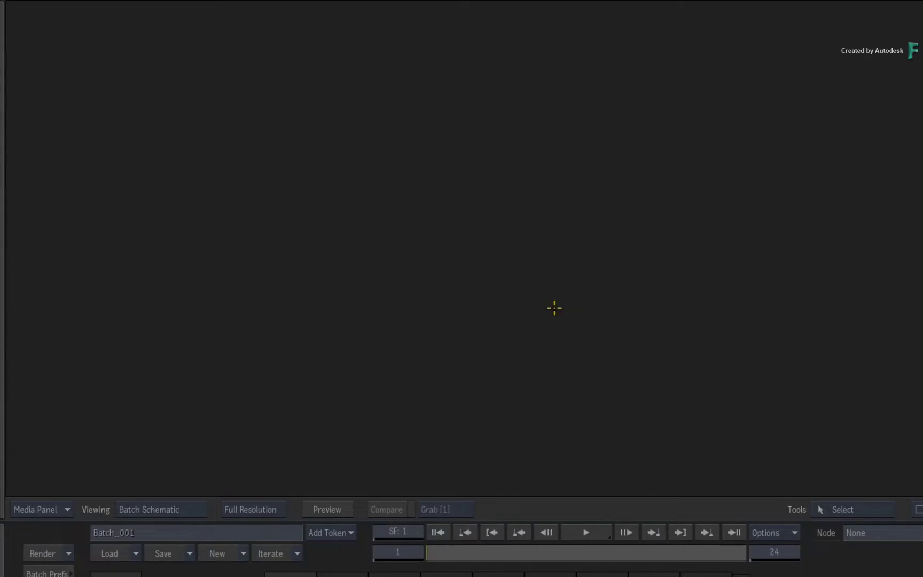
- Add Action node action78, viewing its result beside the schematic in Manager view
drag(258, 499, 436, 205)
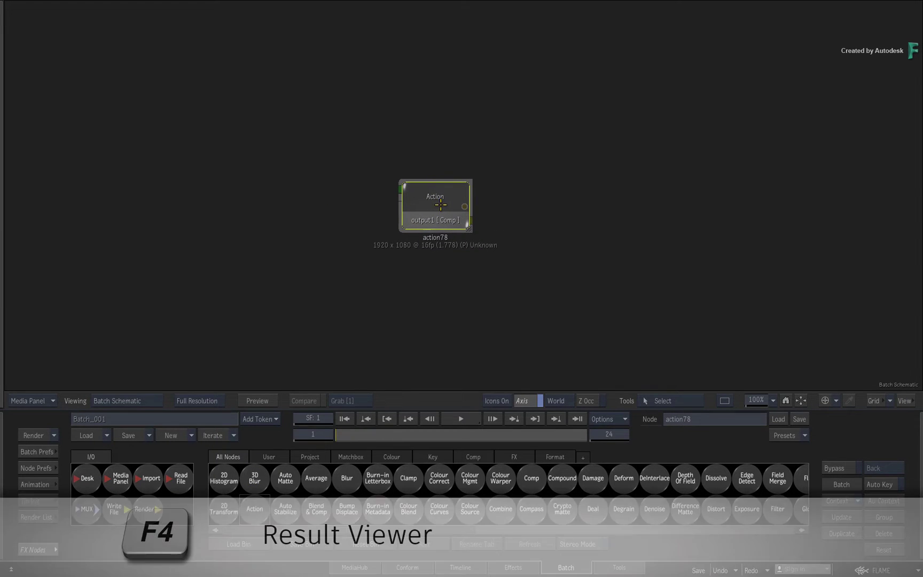
key(F4)
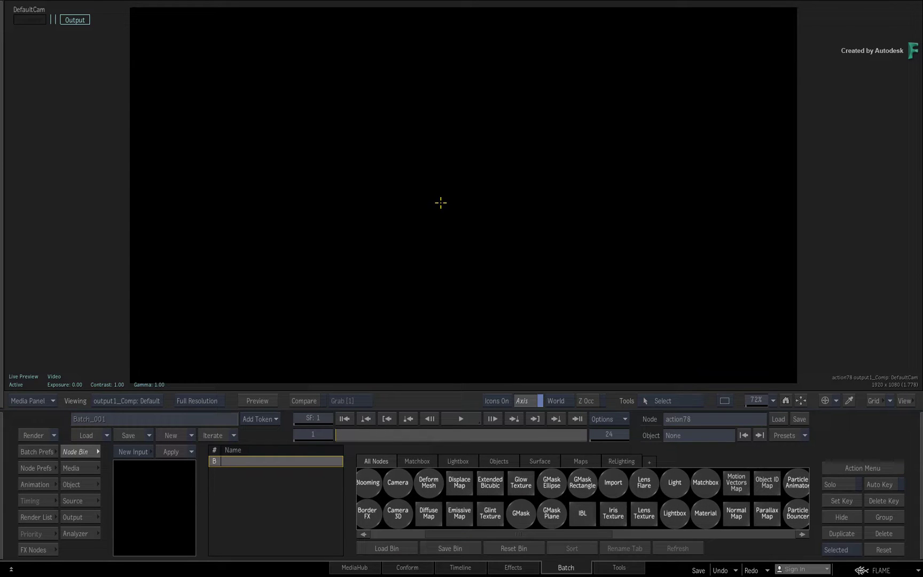
key(alt+2)
click(142, 401)
click(181, 488)
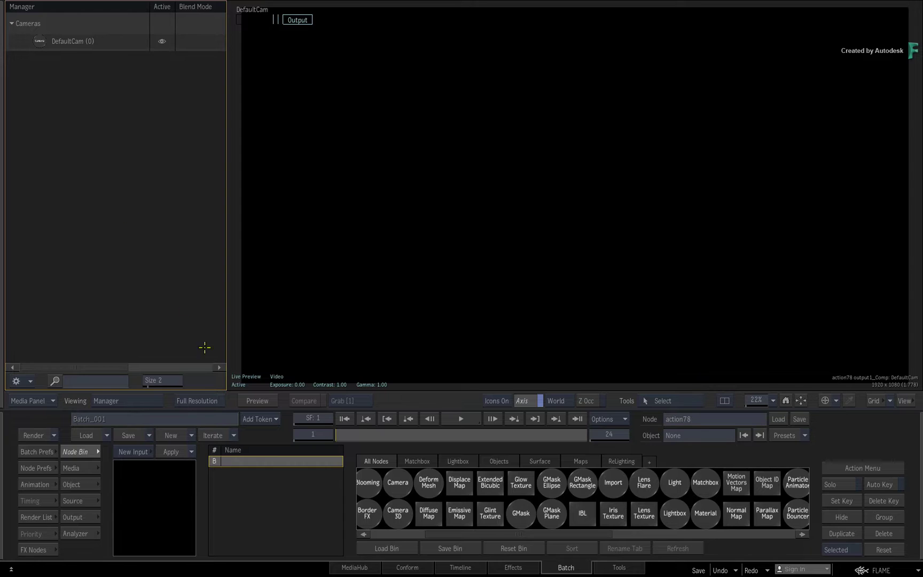
key(Escape)
- Load BG, circle, key and colour_streaks from Reel 4 into action78's Manager as surfaces
double_click(431, 202)
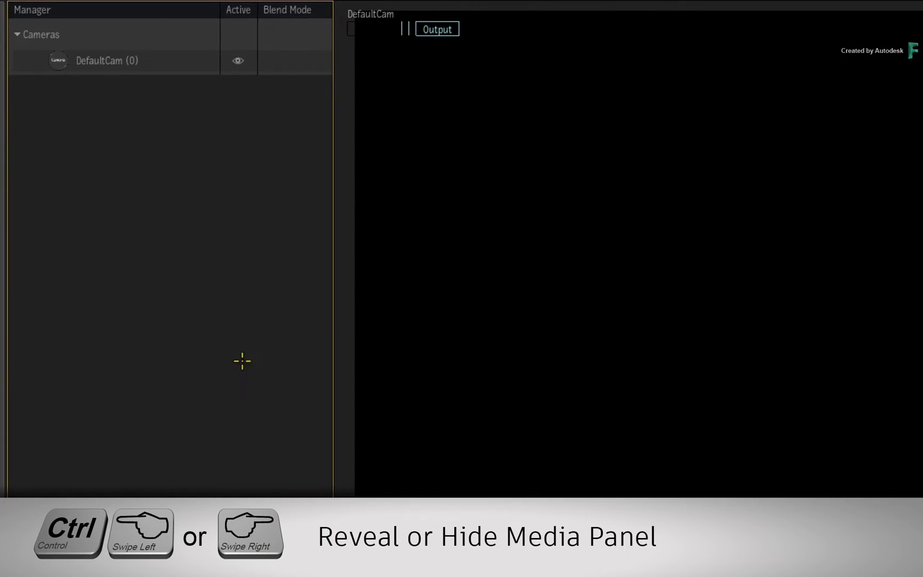
key(ctrl)
drag(64, 229, 331, 210)
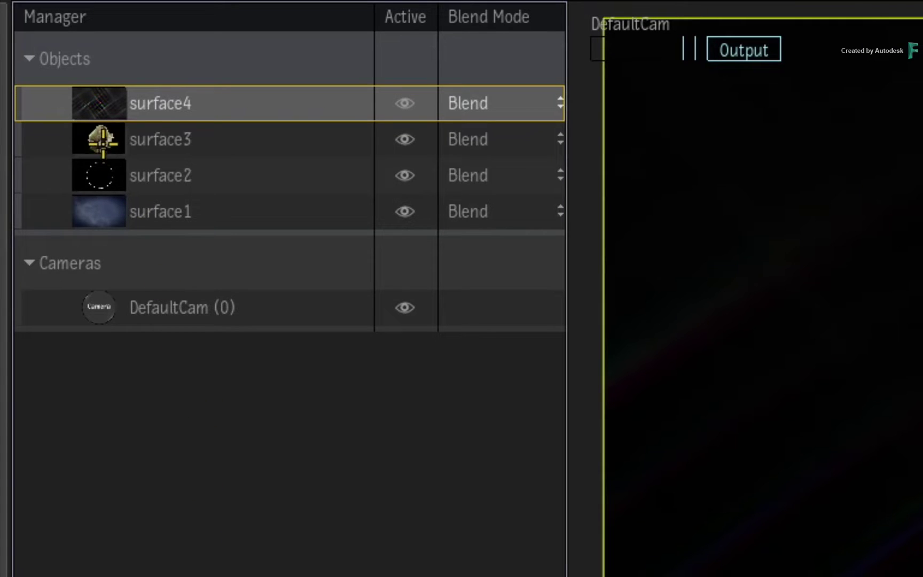
- Rename the bottom layer, surface1, to bg
click(102, 142)
click(105, 177)
click(106, 200)
double_click(171, 213)
text(bg)
key(Return)
- Rename surface2, surface3 and surface4 to element2, element3 and element4
click(158, 177)
drag(159, 138, 154, 105)
double_click(150, 105)
drag(190, 105, 6, 90)
text(element4)
key(Return)
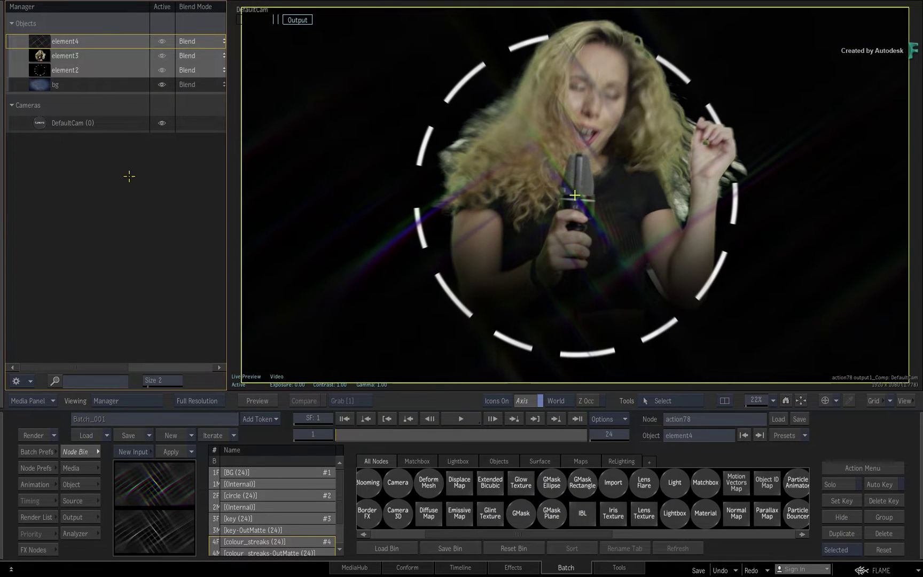
- Hide and re-show element4 to check its effect on the composite
click(130, 176)
click(163, 42)
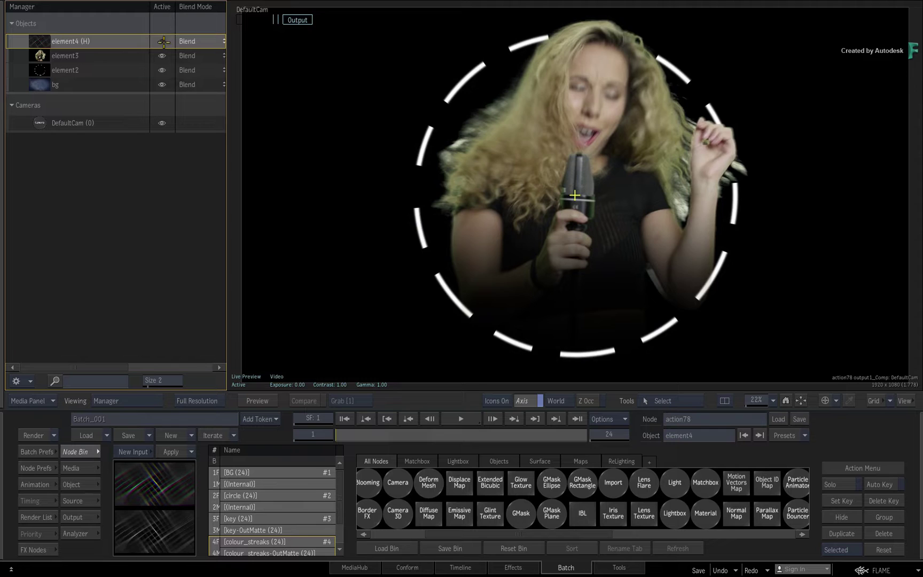
click(163, 41)
drag(78, 367, 176, 349)
drag(174, 350, 74, 352)
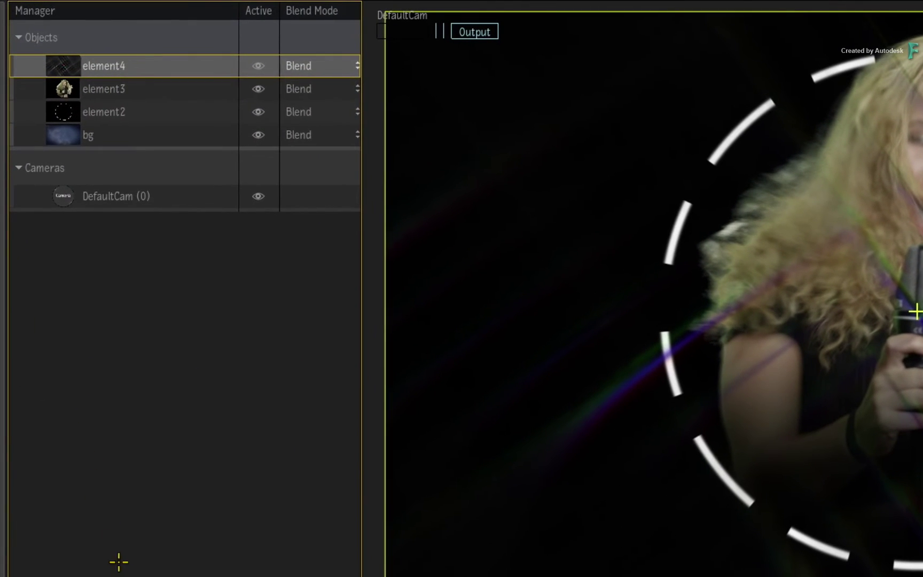
drag(119, 562, 128, 563)
- Blend element2 with Add at 80.5% transparency and element4 with Spotlight Blend
click(60, 119)
click(292, 112)
click(336, 265)
click(308, 65)
click(337, 105)
drag(155, 575, 197, 568)
mouse_move(279, 111)
mouse_down()
mouse_move(518, 120)
mouse_move(612, 145)
mouse_move(922, 167)
mouse_move(898, 165)
mouse_up()
scroll(200, 570, left, 3)
- Drag element2 and element3 higher in the Manager layer list
mouse_move(63, 112)
mouse_down()
mouse_move(67, 68)
mouse_move(74, 74)
mouse_up()
mouse_move(65, 112)
mouse_down()
mouse_move(72, 92)
mouse_move(68, 55)
mouse_up()
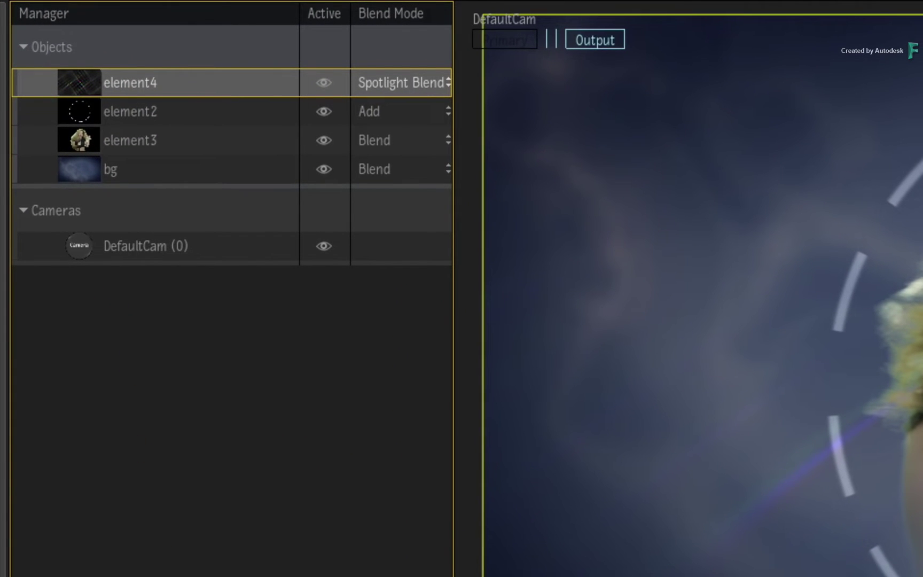
scroll(228, 135, right, 1)
scroll(228, 135, right, 3)
scroll(228, 135, right, 3)
scroll(228, 135, right, 2)
scroll(232, 134, left, 1)
scroll(232, 135, left, 2)
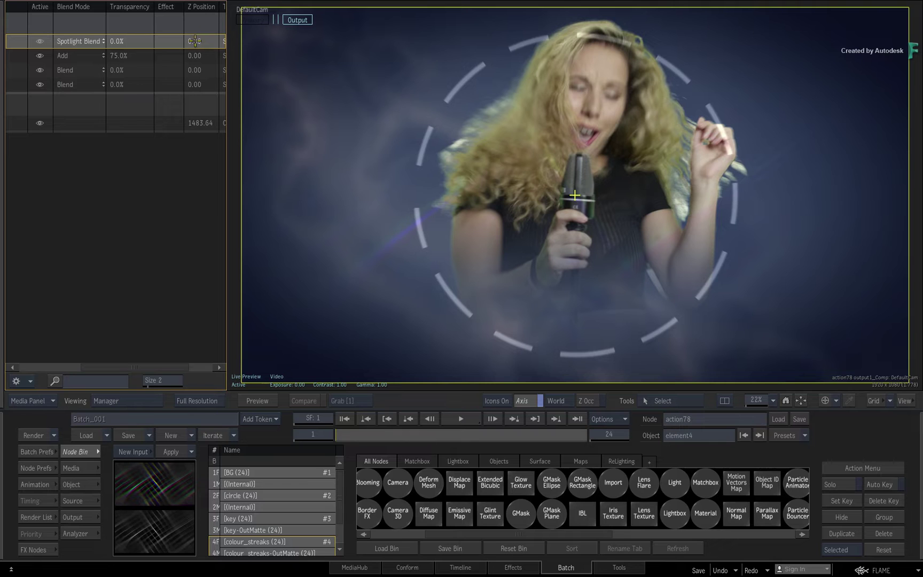
- Enter 150 as element4's Z Position value
click(195, 41)
text(0)
key(Return)
drag(166, 365, 71, 361)
right_click(107, 39)
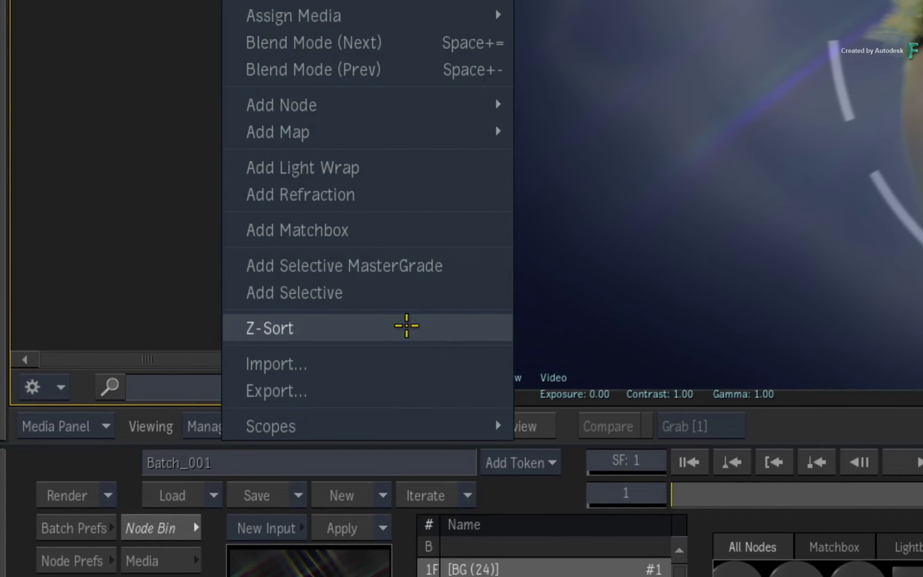
click(407, 325)
click(57, 388)
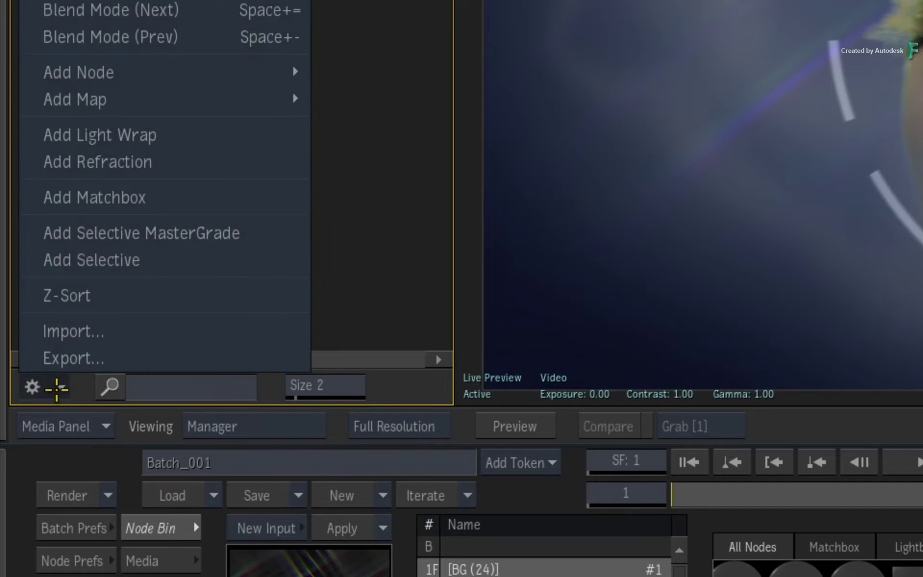
click(384, 256)
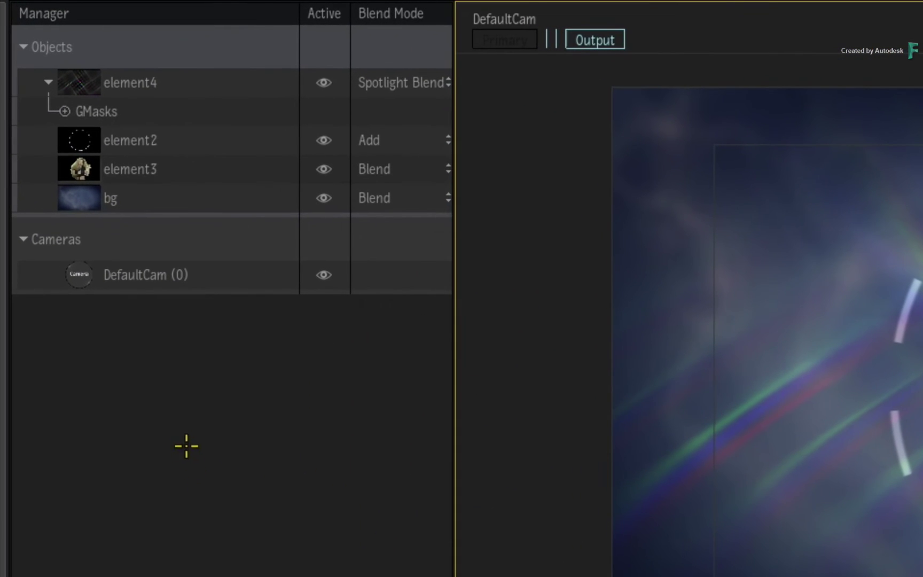
click(64, 110)
click(64, 111)
click(48, 81)
click(72, 82)
click(48, 83)
click(64, 111)
- Hide gmask1 and start an Add Selective effect on the dashed ring layer element2
click(63, 109)
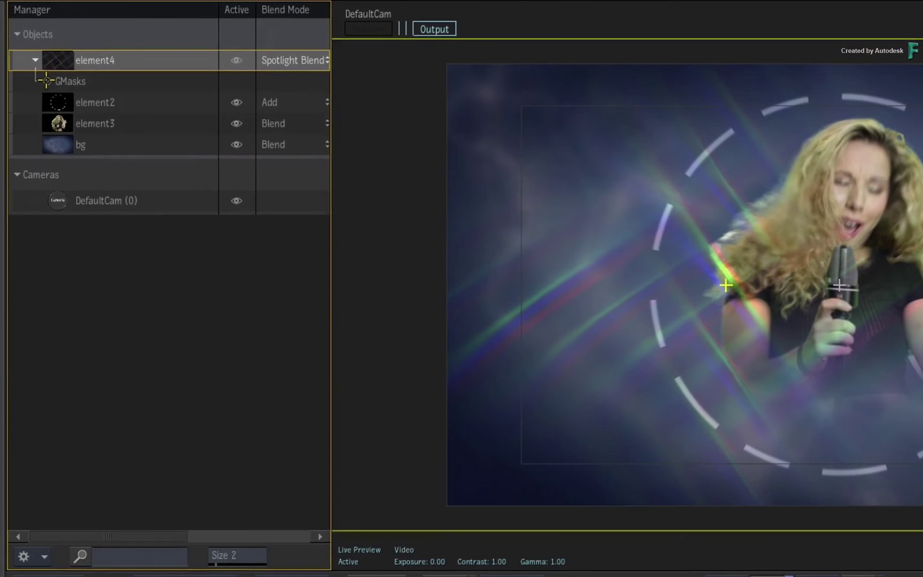
click(94, 102)
right_click(65, 110)
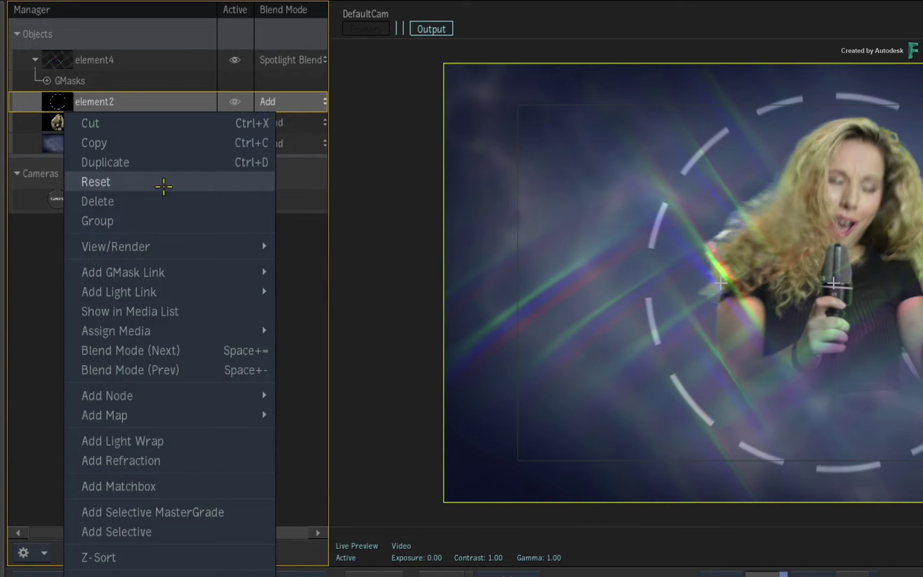
click(191, 529)
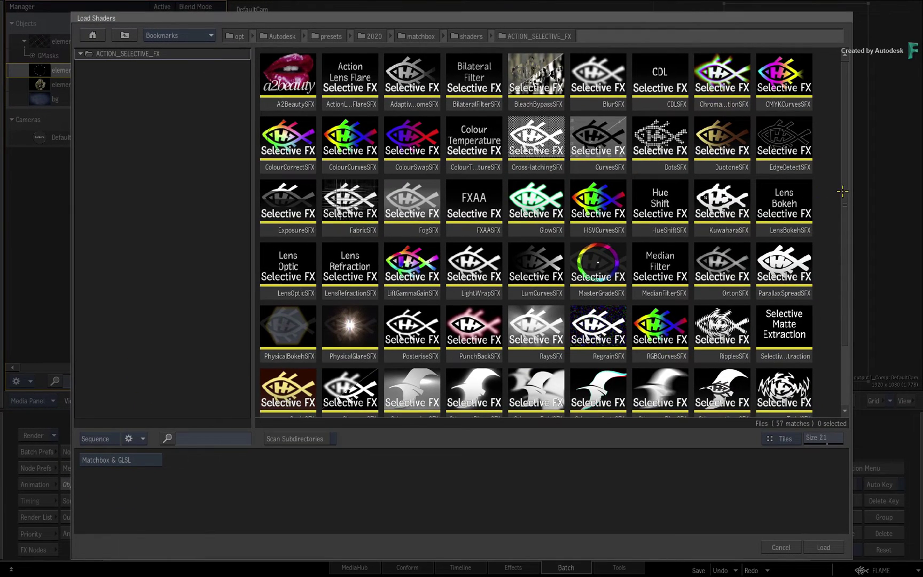
scroll(842, 191, down, 1)
- Load Dots onto element2 with Grid Scale 15, then expand selective50
double_click(646, 142)
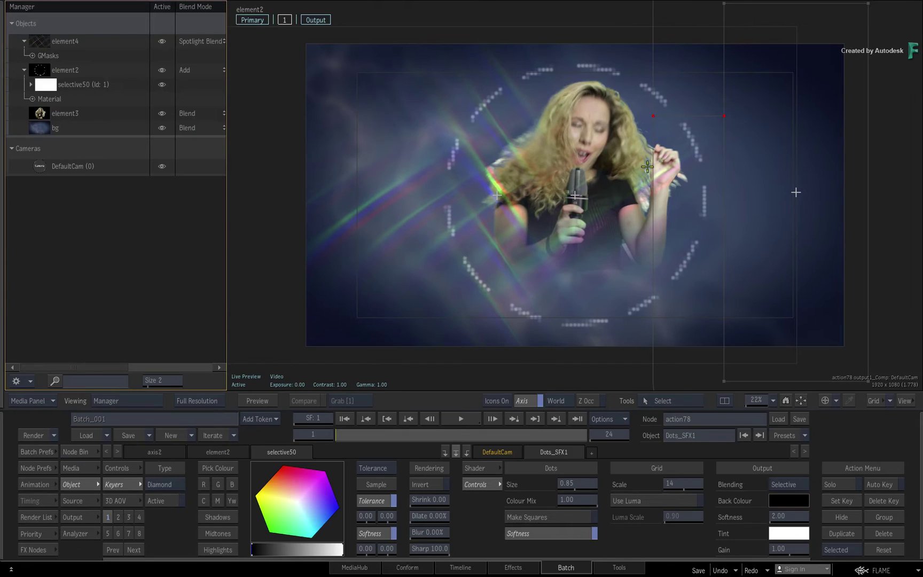
drag(694, 493, 690, 485)
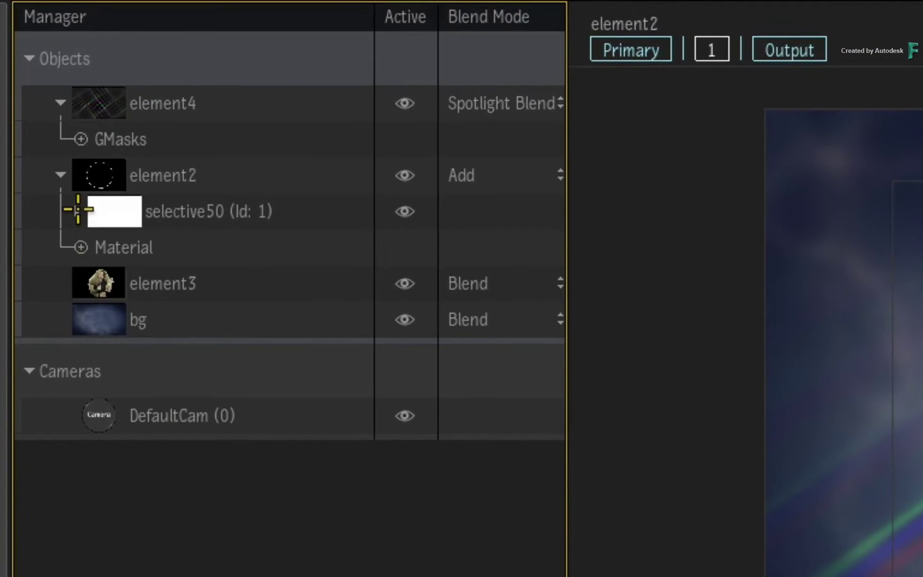
click(30, 85)
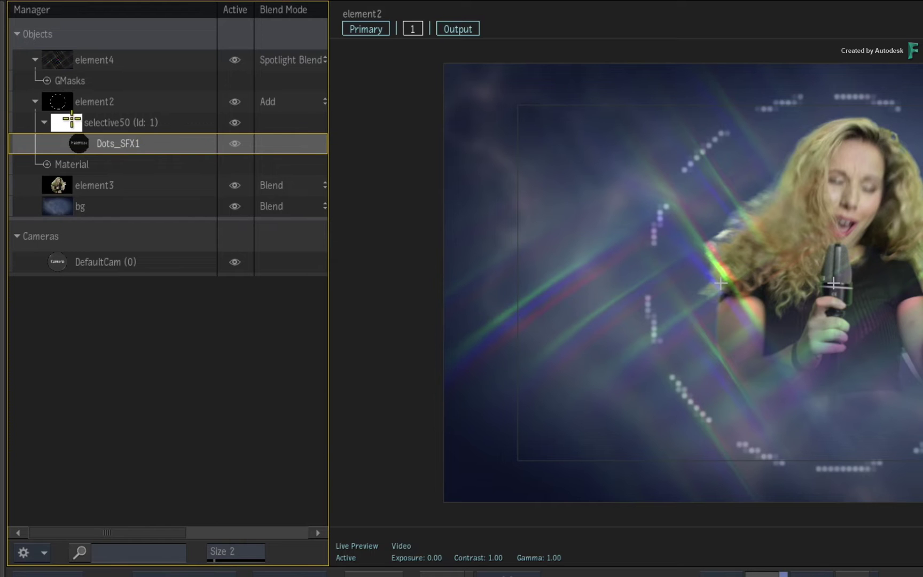
- Add a Stingray Bloom selective shader under selective50
click(67, 123)
right_click(67, 123)
click(222, 371)
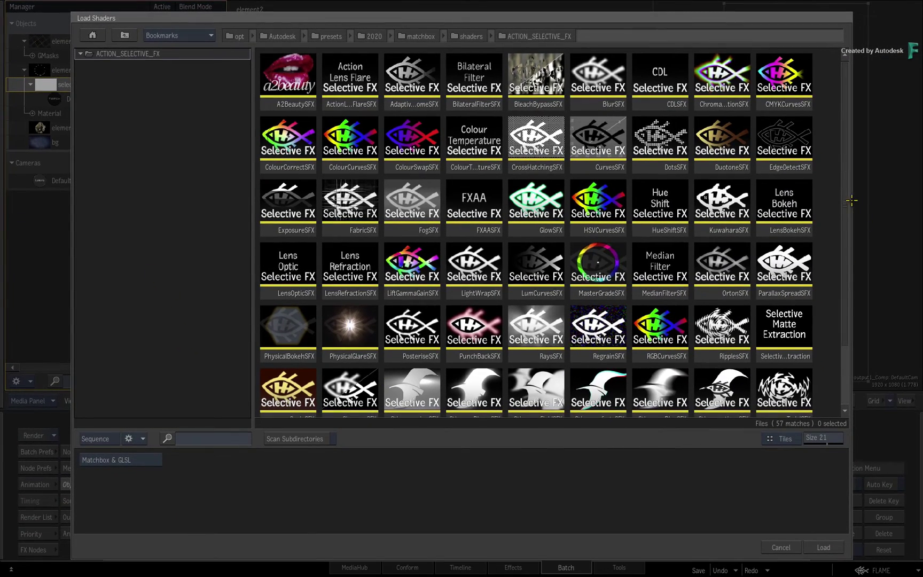
scroll(836, 288, down, 2)
double_click(475, 310)
- Set the Stingray Bloom gain to 25 and threshold to 0.70
drag(747, 487, 807, 475)
click(676, 497)
click(673, 466)
click(706, 469)
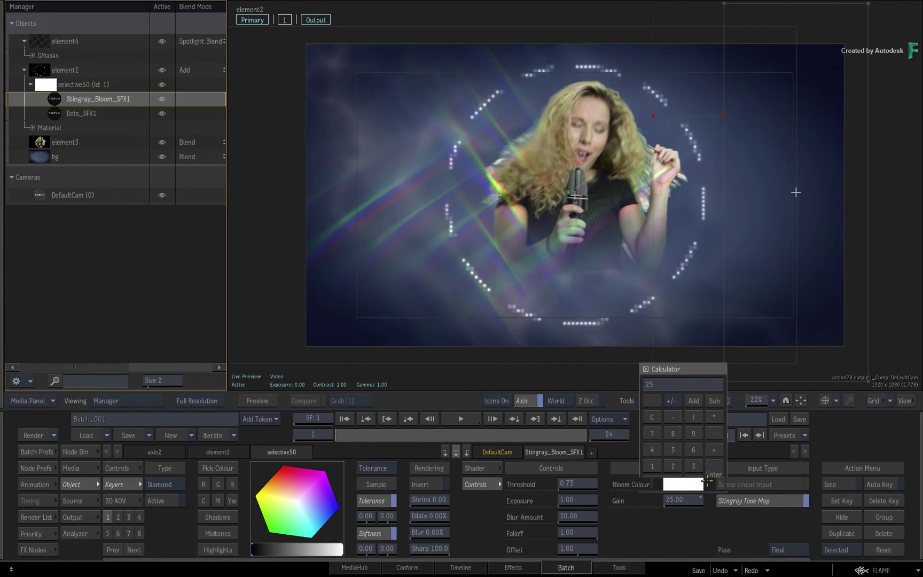
click(577, 484)
click(579, 466)
click(610, 460)
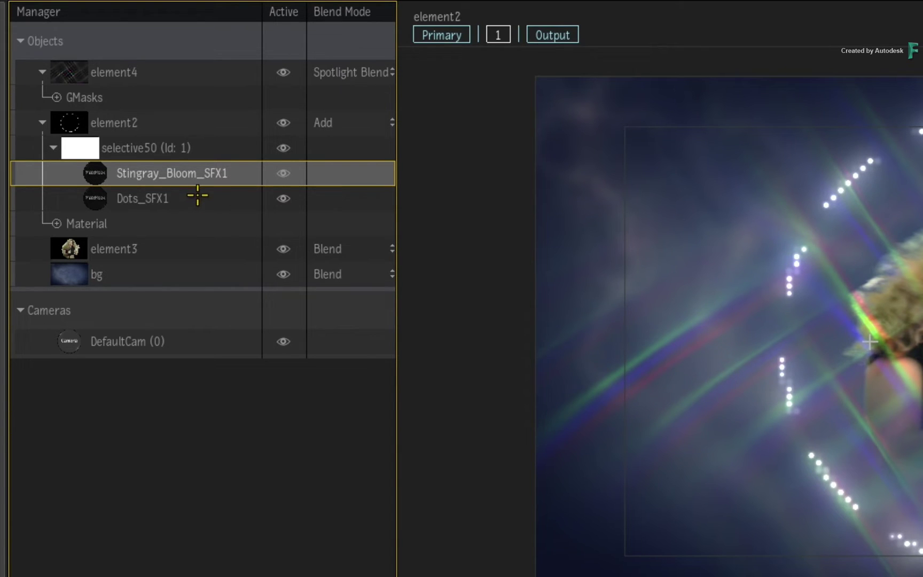
- Reorder the ring's effects so Dots_SFX1 sits above Stingray_Bloom_SFX1 under selective50
click(194, 196)
click(195, 173)
drag(94, 199, 110, 174)
click(208, 196)
click(208, 173)
- Collapse the element2 and element4 entries in the Manager
click(43, 122)
click(41, 72)
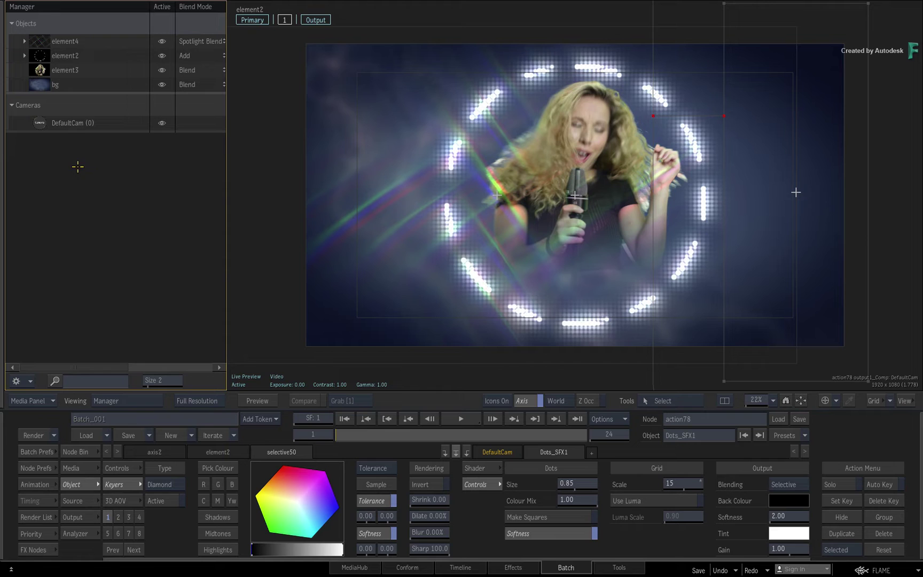
- Switch to the Action schematic, move the DefaultCam node aside and pan to Stingray_Bloom_SFX1
key(asciitilde)
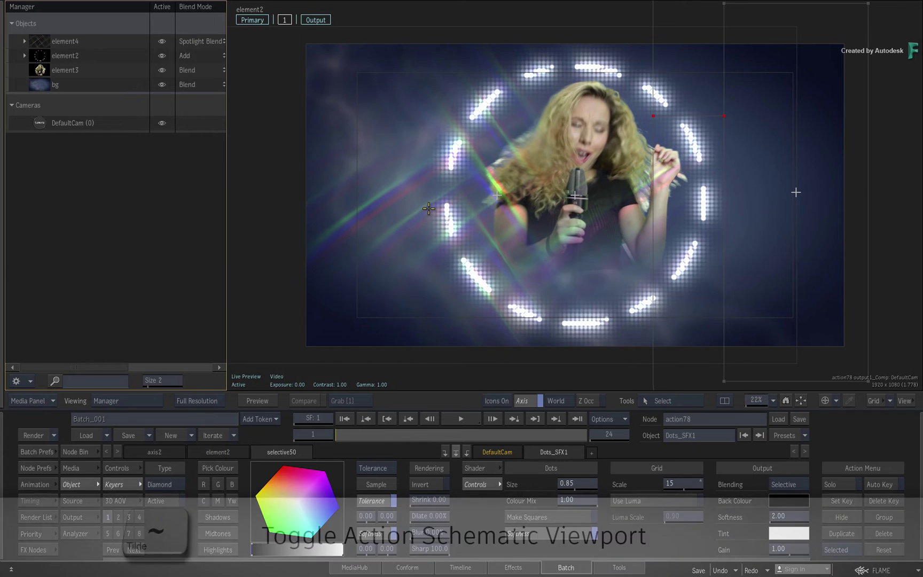
key(asciitilde)
click(321, 70)
drag(321, 71, 689, 71)
drag(424, 235, 227, 211)
click(556, 105)
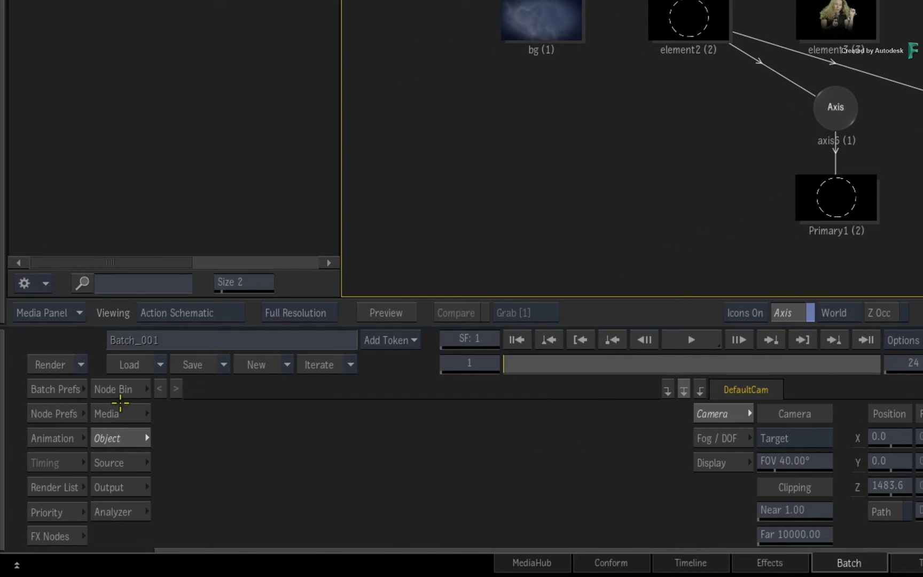
- Add an Axis node from the Node Bin and link the new axis7 to axis3
click(128, 390)
scroll(607, 431, left, 2)
mouse_move(697, 437)
mouse_down()
mouse_move(537, 69)
mouse_move(421, 46)
mouse_move(331, 154)
mouse_up()
drag(487, 124, 501, 154)
drag(412, 37, 427, 48)
- Return to the composite view and check element2 and element3 are nested under axis7
key(F4)
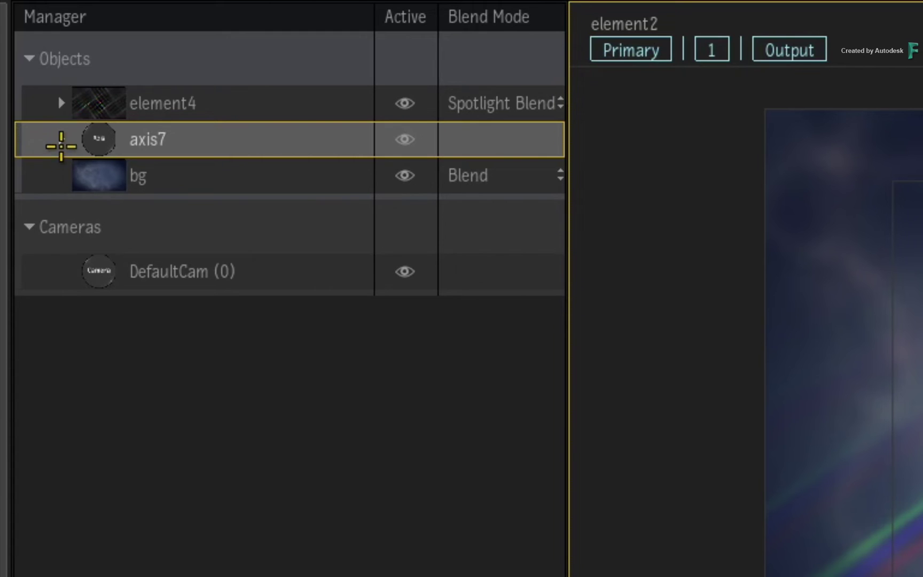
click(63, 144)
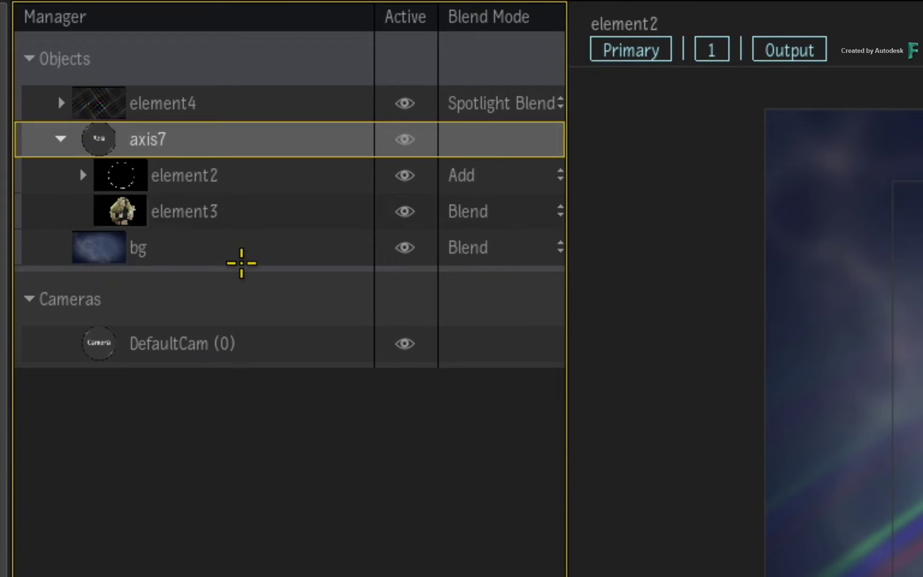
click(129, 182)
click(124, 210)
click(119, 173)
click(100, 139)
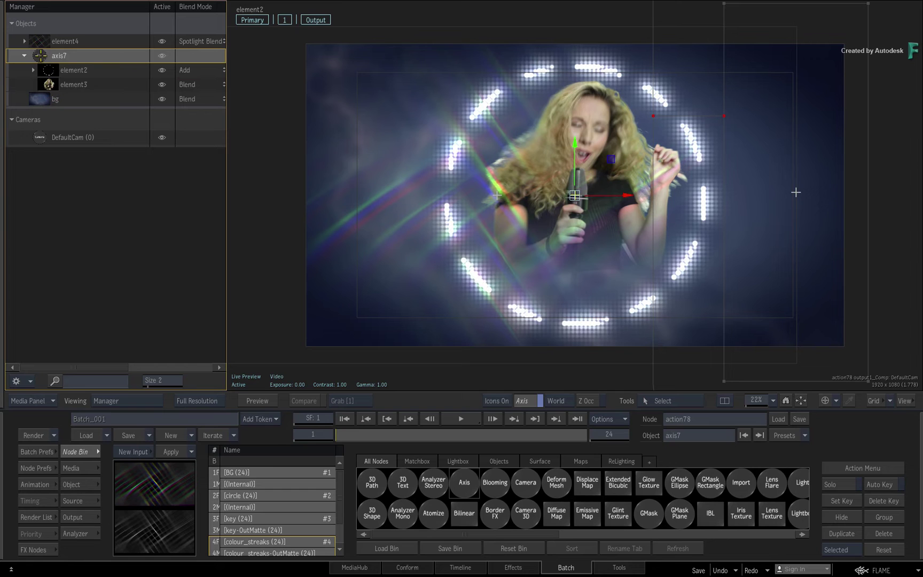
- Scale axis7 to 70% and raise its Position Y to 117
key(Escape)
drag(242, 481, 227, 491)
drag(227, 491, 252, 492)
drag(167, 499, 222, 491)
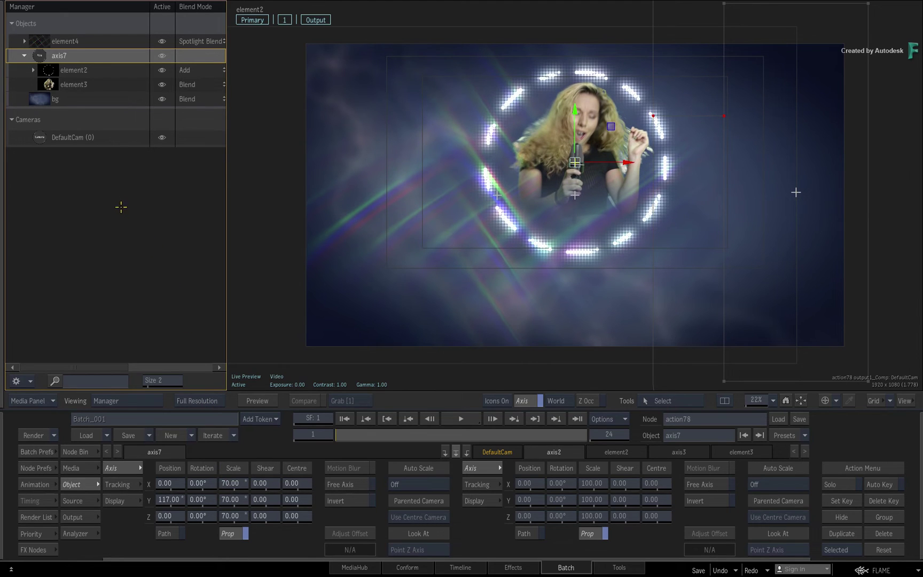
- Add light1 from the Node Bin at X −378.97, Y −19.72, Z 1212.82
click(83, 452)
mouse_move(798, 490)
mouse_down()
mouse_move(587, 218)
mouse_move(447, 245)
mouse_up()
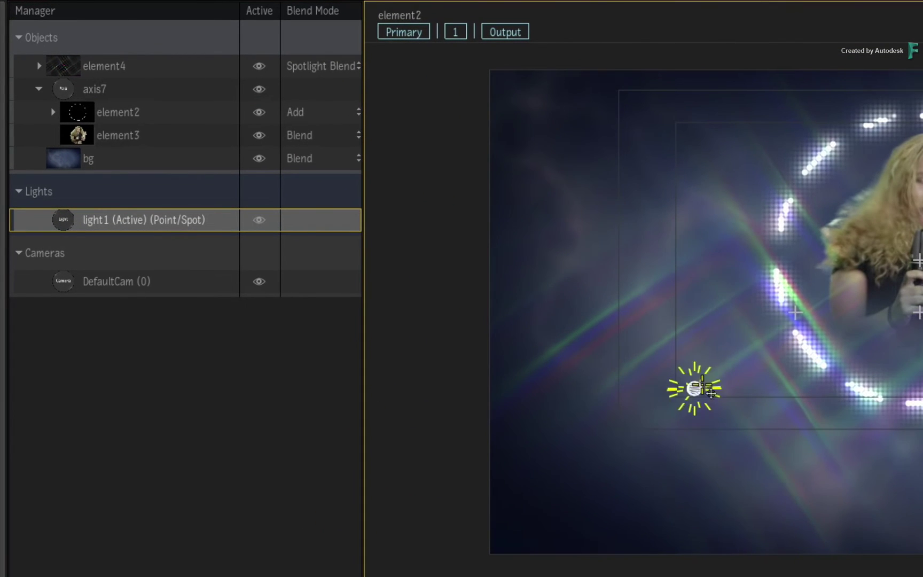
mouse_move(710, 392)
mouse_down()
mouse_move(700, 371)
mouse_move(583, 357)
mouse_move(531, 319)
mouse_move(589, 337)
mouse_up()
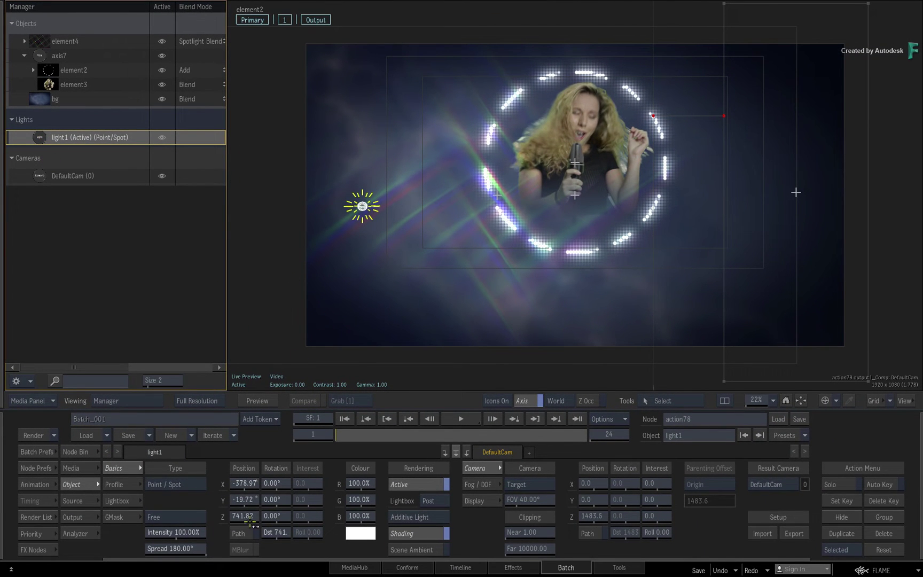
drag(253, 524, 410, 353)
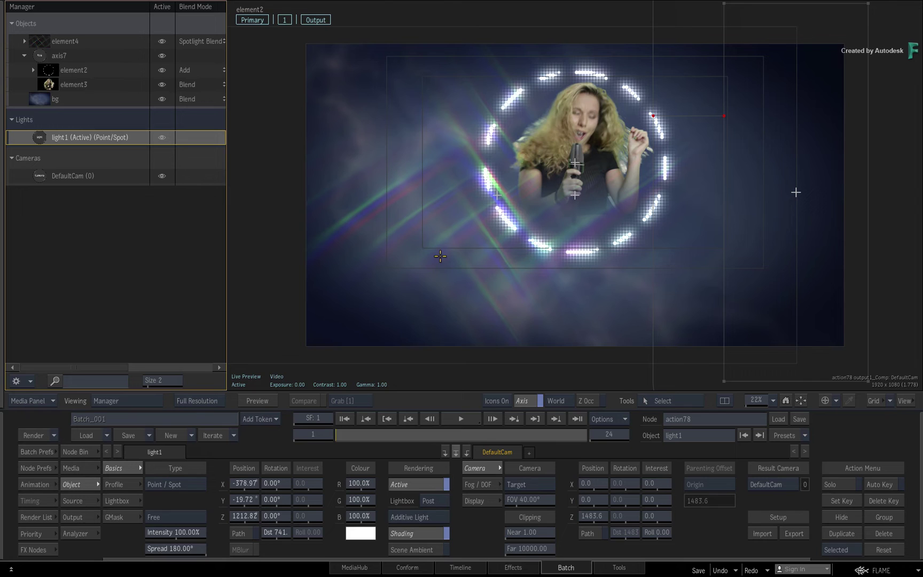
- Import the sing FBX from Compositing_with_Manager via Session History as Sing_Logo1
click(90, 250)
right_click(106, 263)
click(150, 403)
click(205, 35)
click(268, 95)
click(289, 89)
click(818, 545)
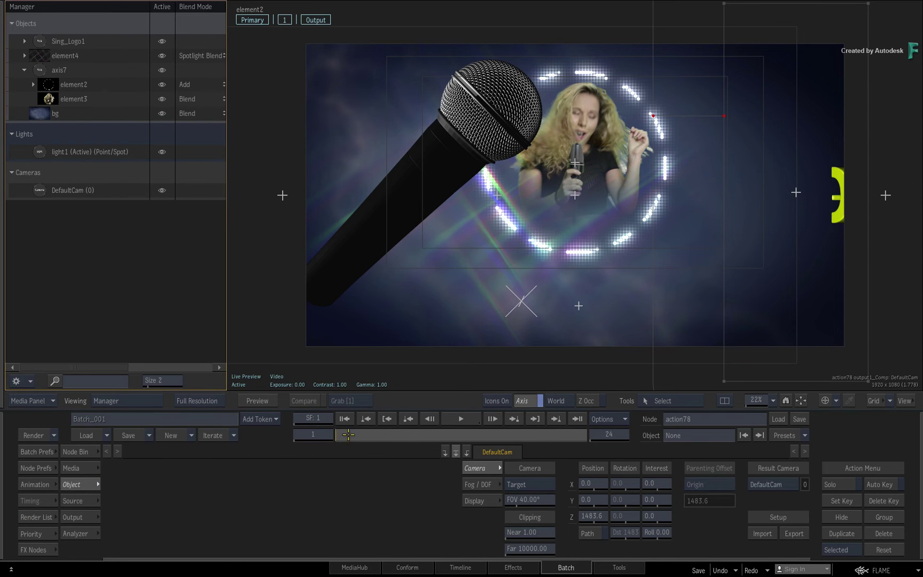
- Go to frame 24 and set Sing_Logo1's Position Z to 500
drag(358, 441, 532, 436)
drag(604, 434, 711, 426)
click(39, 42)
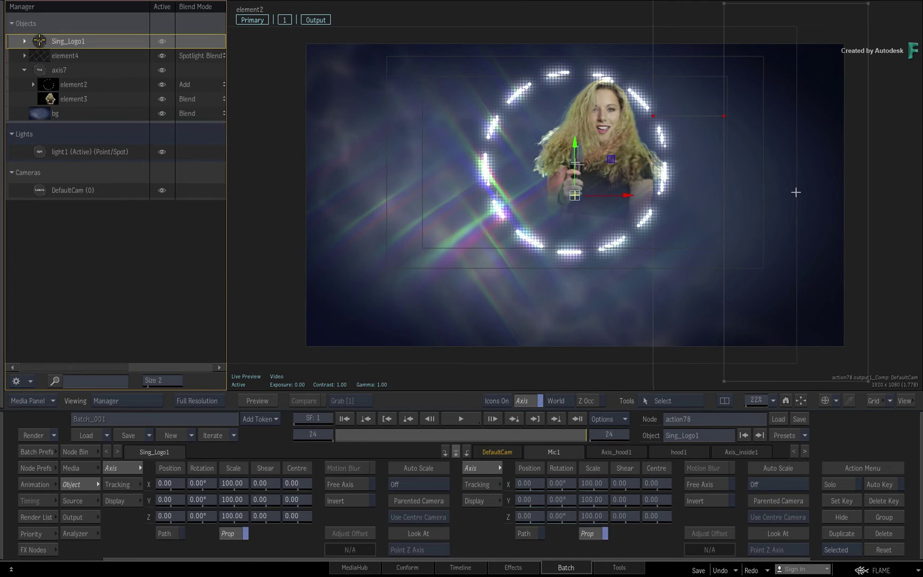
click(169, 516)
click(160, 466)
click(160, 499)
click(160, 499)
click(201, 491)
- Drag the SING logo down below the singer to Y −65.94
right_click(112, 250)
click(191, 438)
drag(573, 144, 575, 234)
click(202, 483)
- Rotate Sing_Logo1 to −35° on X and expand it to show S1, N1, G1, Mic1
click(232, 452)
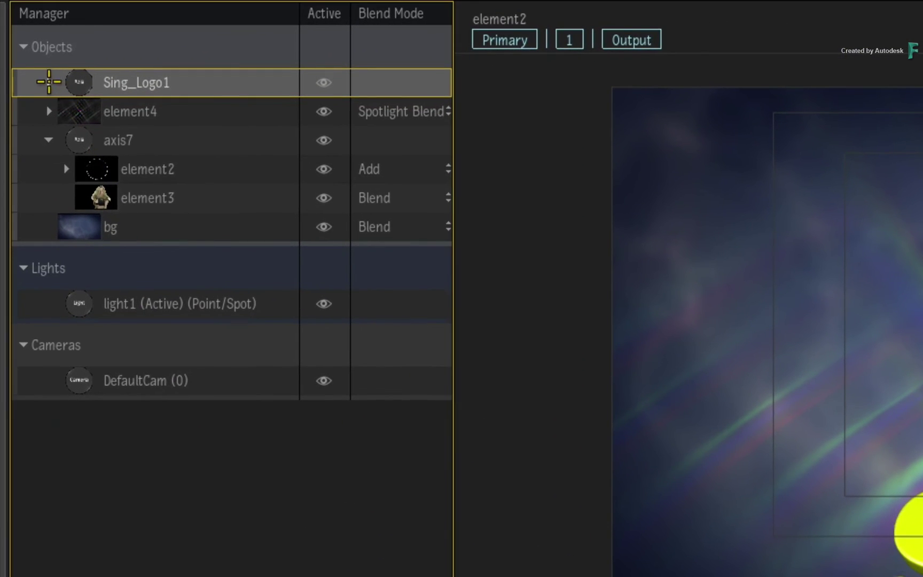
click(25, 41)
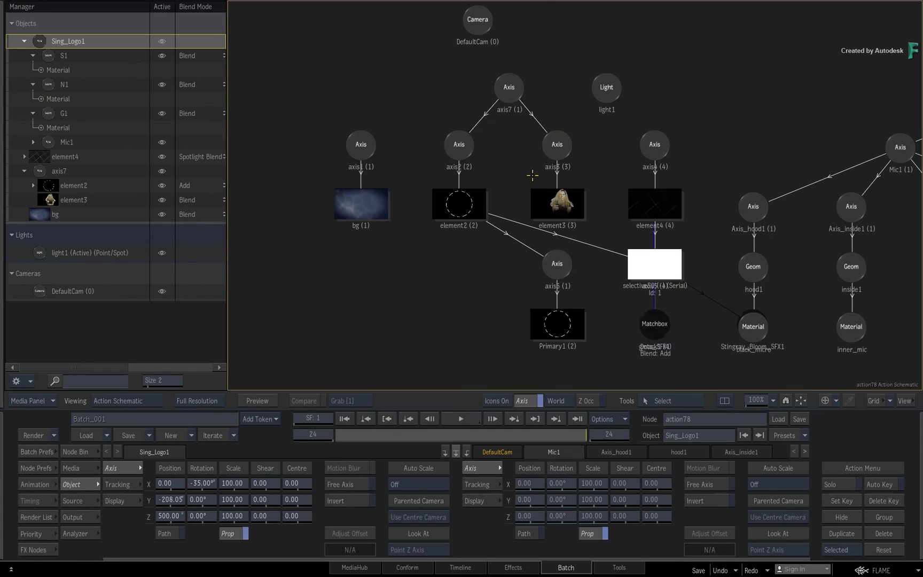
- Show the Sing_Logo1 and Mic1 branches in the Action schematic, framed on light1
key(F4)
mouse_move(757, 127)
mouse_down()
mouse_move(410, 116)
mouse_move(430, 89)
mouse_move(420, 83)
mouse_up()
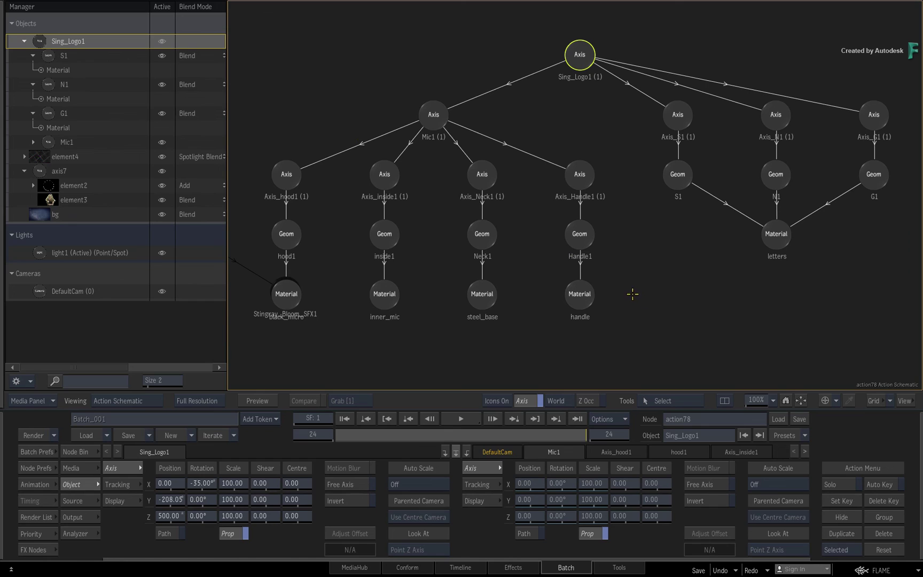
click(39, 252)
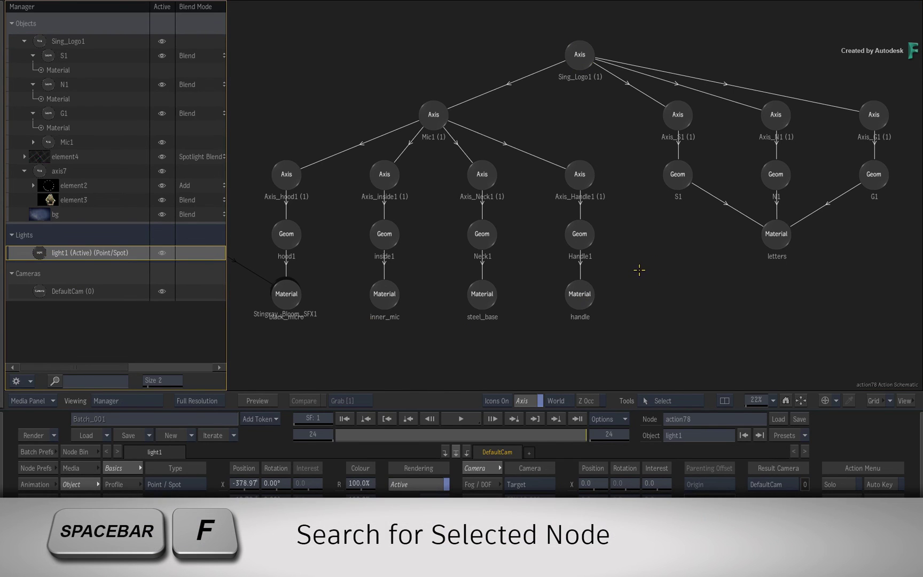
key(space+f)
- In the result view, collapse G1, N1, S1, axis7 and Sing_Logo1, then scrub back to frame 7
key(F4)
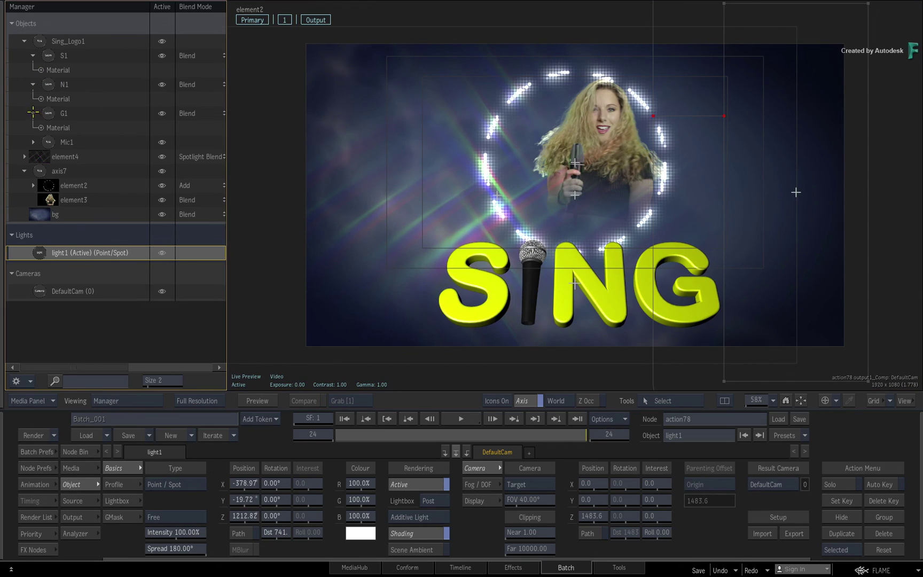
click(33, 113)
click(33, 85)
click(34, 56)
click(25, 127)
click(25, 41)
drag(343, 435, 390, 435)
click(461, 418)
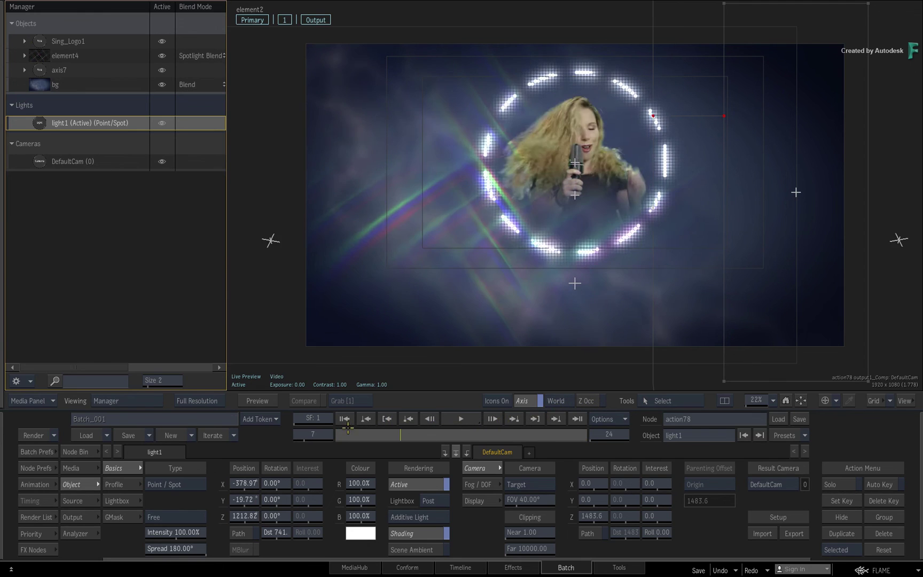